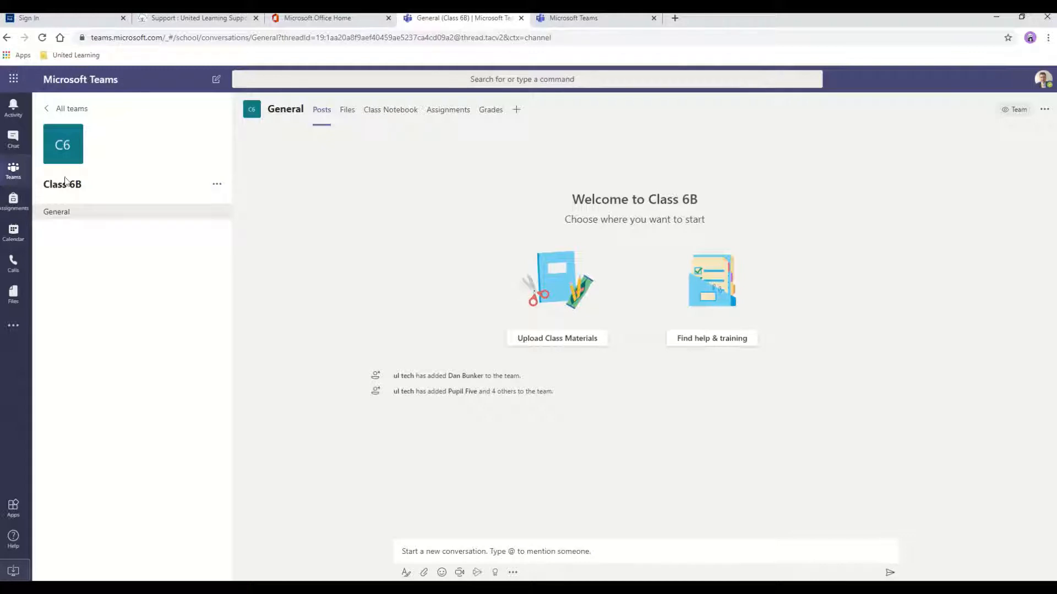
# Add a channel named English to the Class 6B team with Standard privacy, automatically shown in everyone's channel list
pyautogui.click(218, 188)
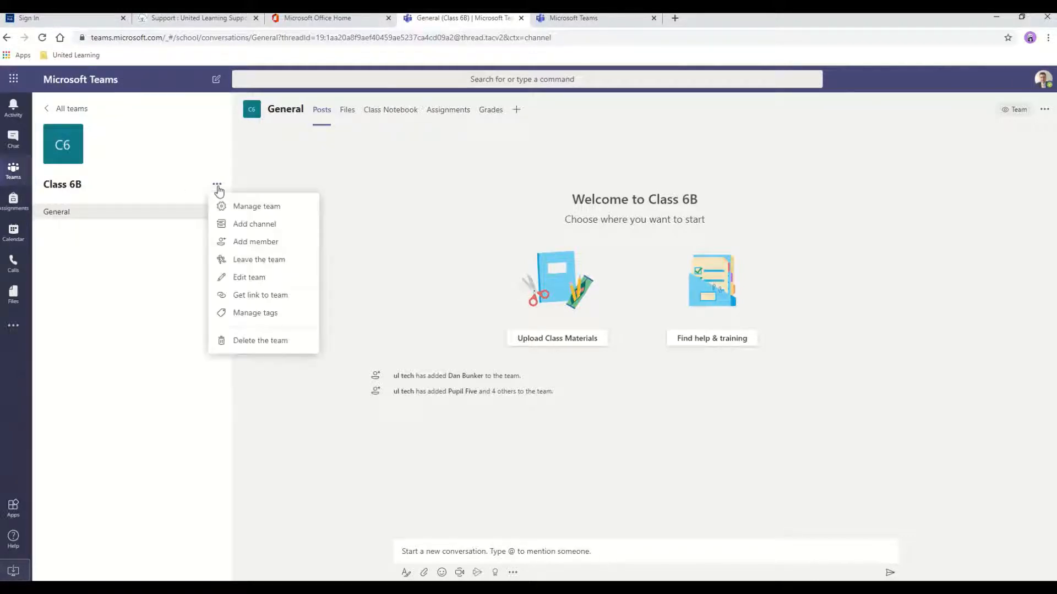
pyautogui.click(252, 229)
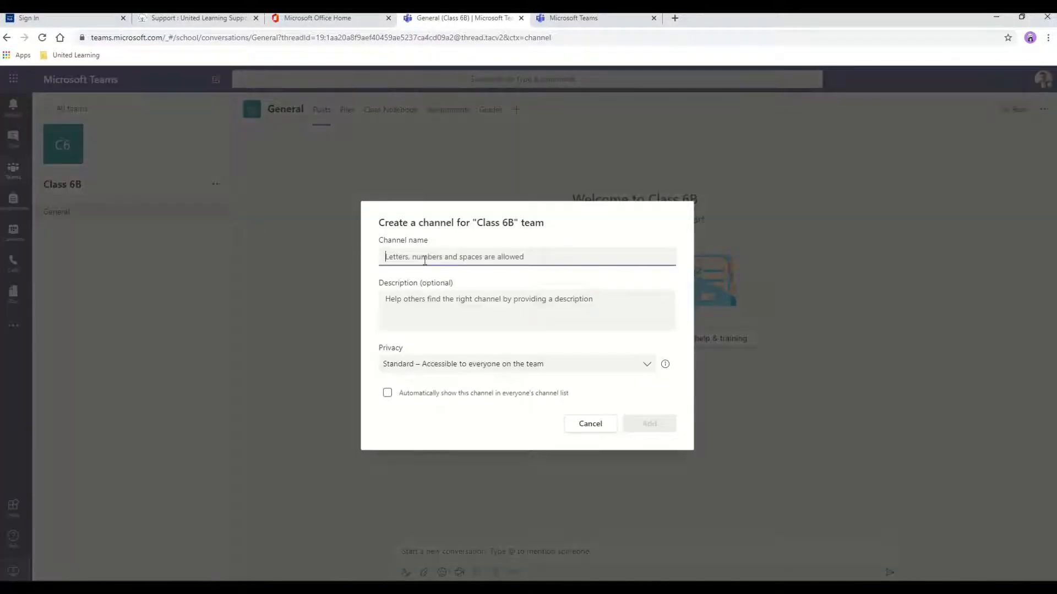
pyautogui.write('English')
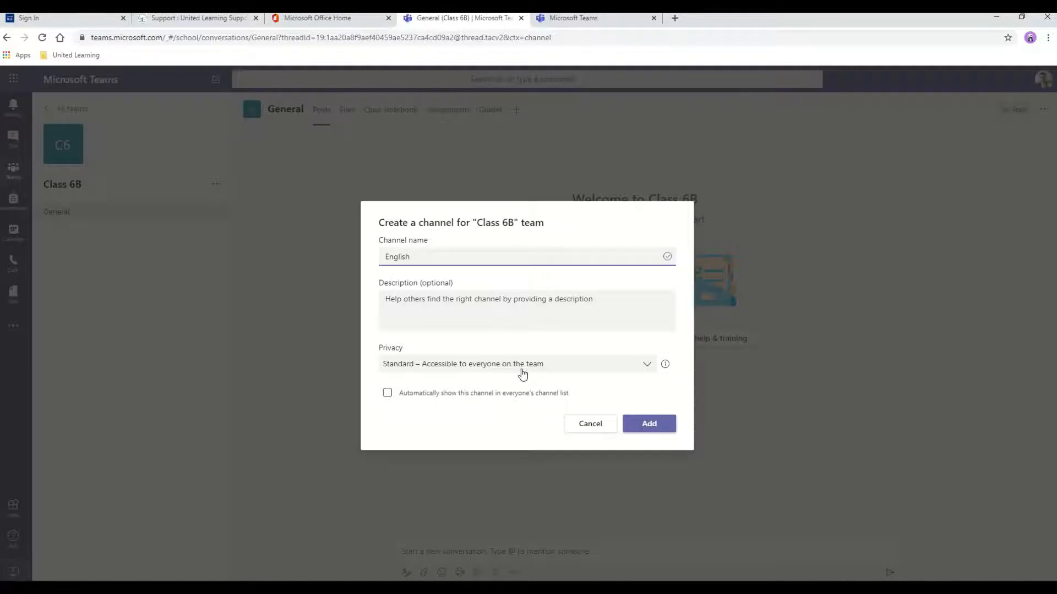
pyautogui.click(646, 366)
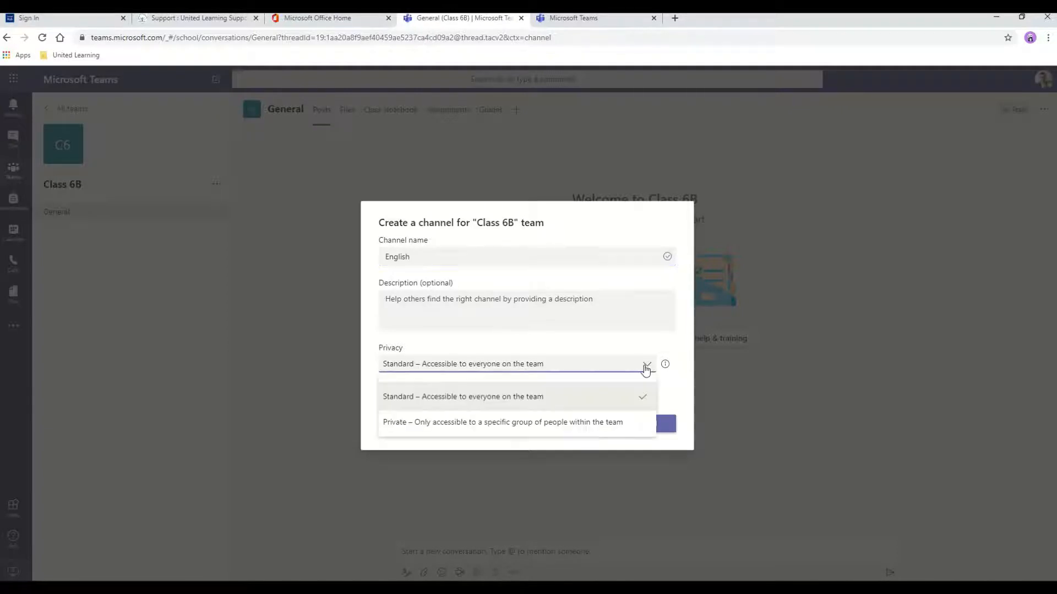
pyautogui.click(477, 396)
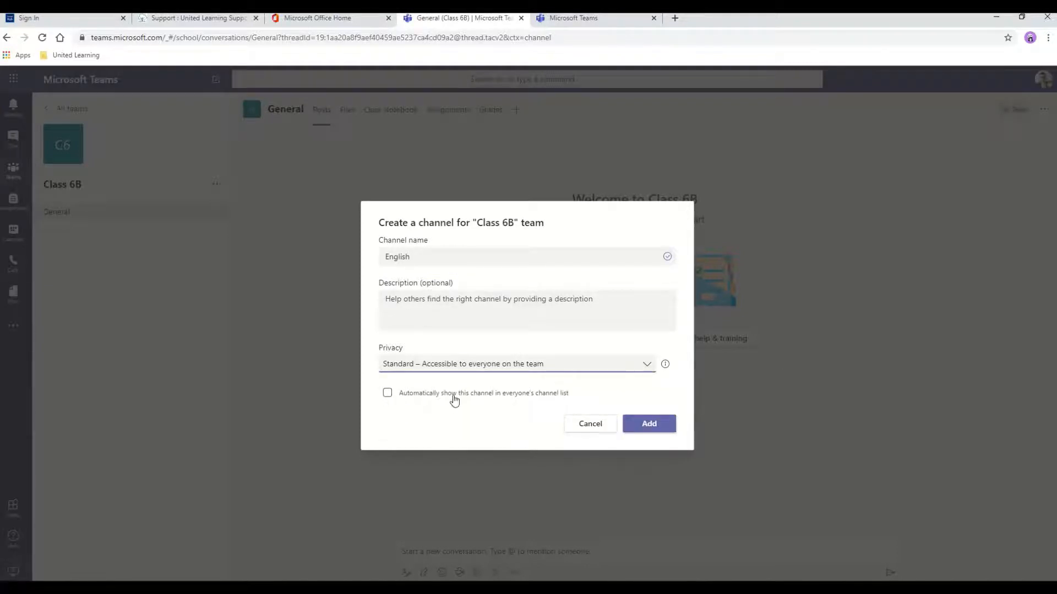
pyautogui.click(388, 395)
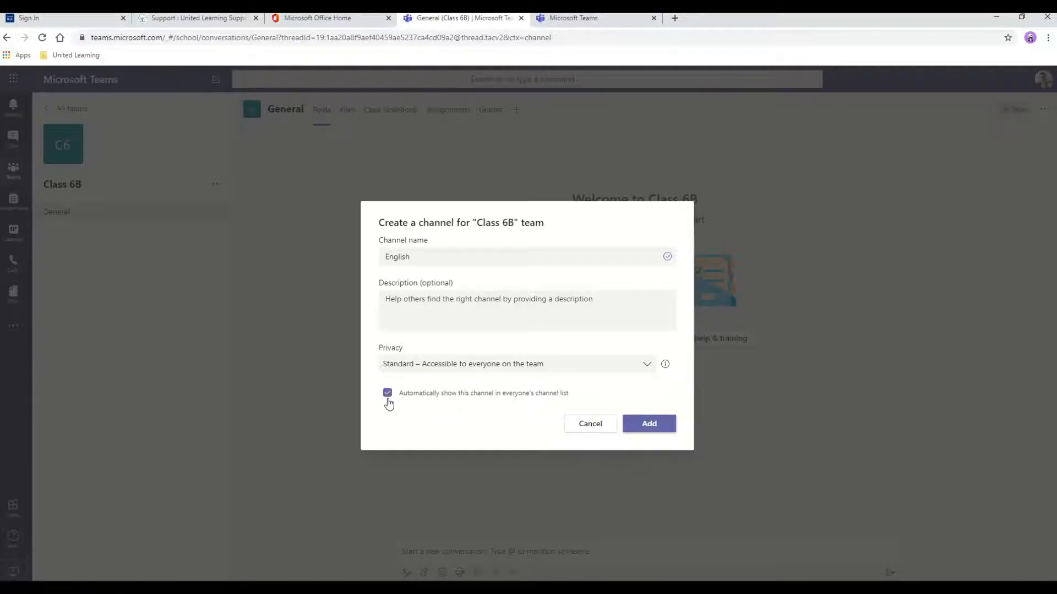
pyautogui.click(650, 424)
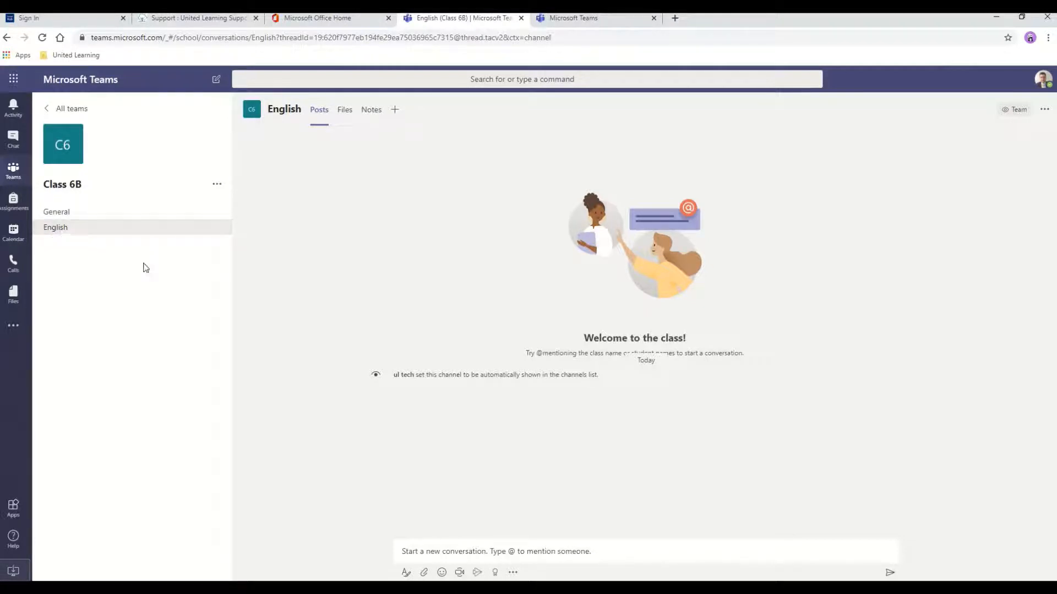
# Add a Maths channel to the Class 6B team and have it automatically shown in everyone's channel list
pyautogui.click(217, 186)
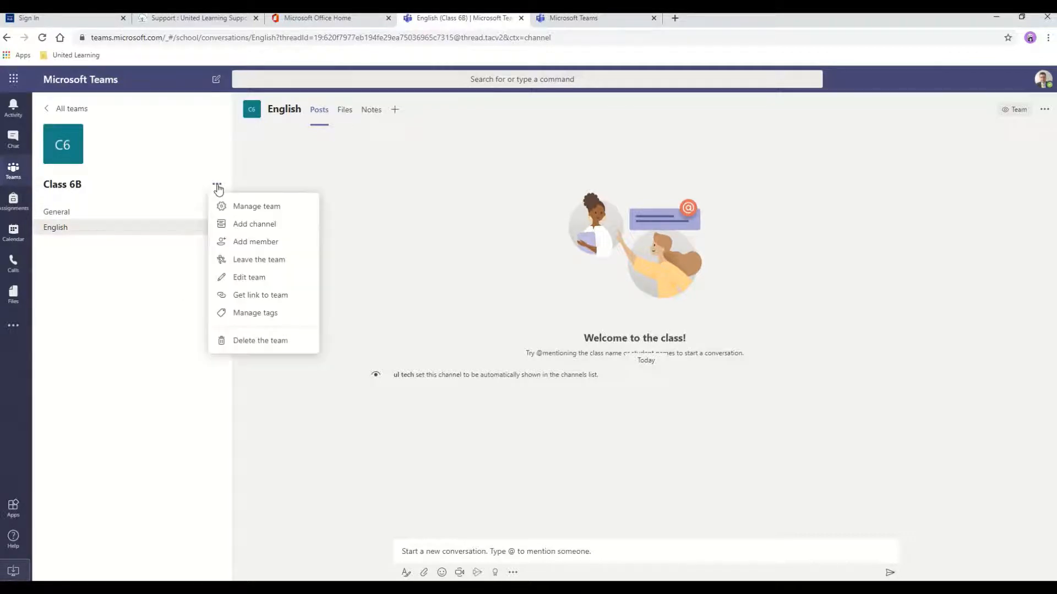
pyautogui.click(253, 227)
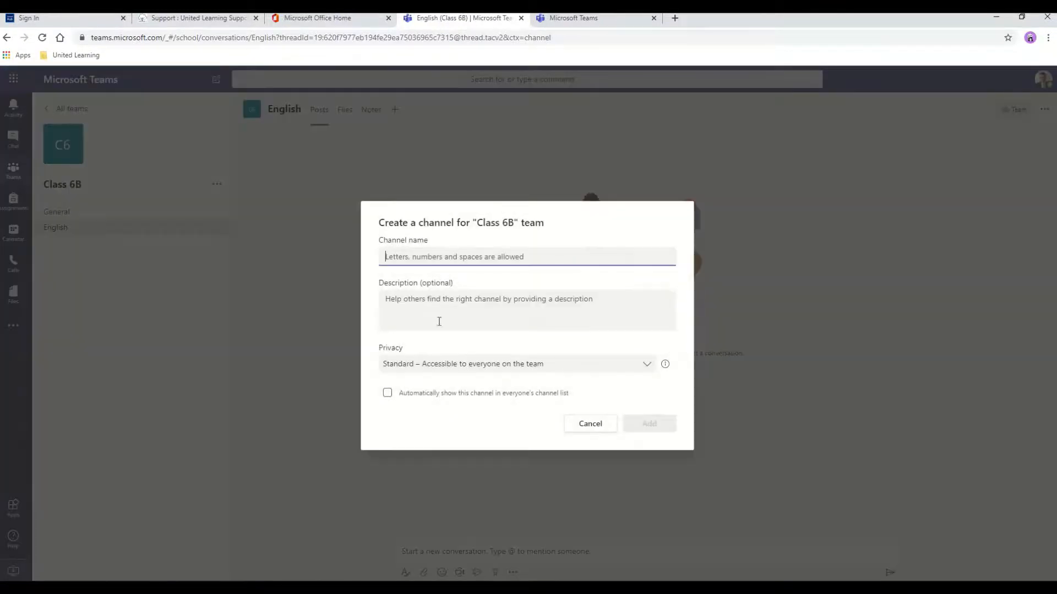
pyautogui.write('Maths')
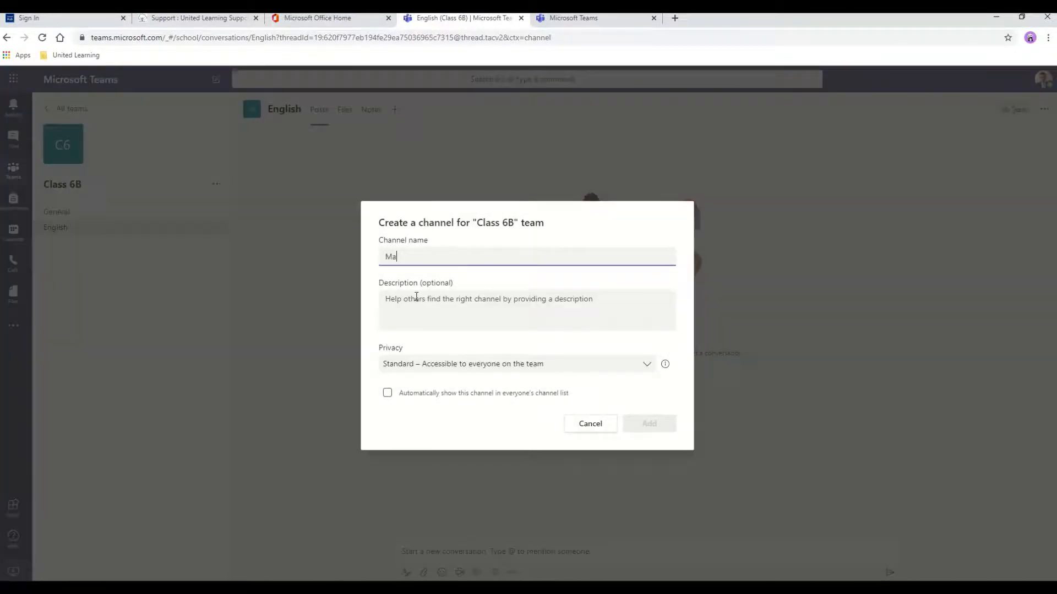
pyautogui.click(387, 393)
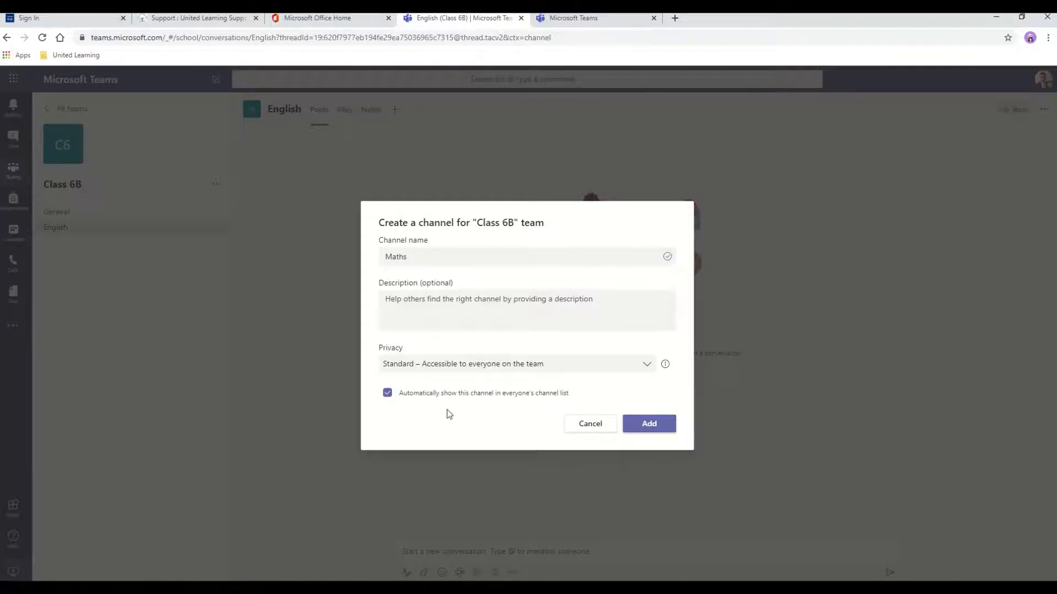
pyautogui.click(650, 428)
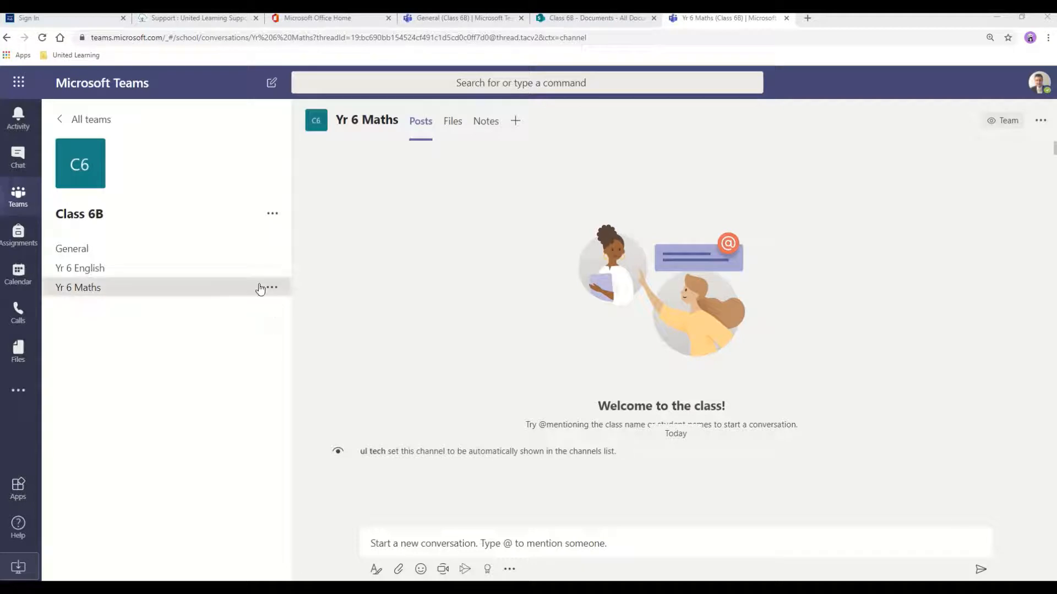
# Mute all students among the members and guests of the Class 6B team
pyautogui.click(273, 216)
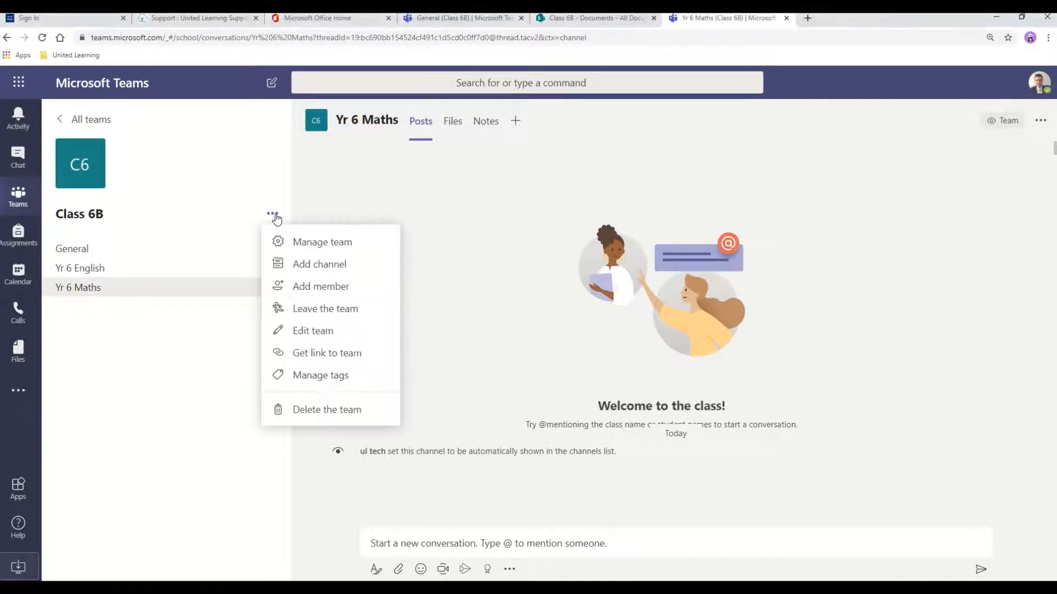
pyautogui.click(307, 245)
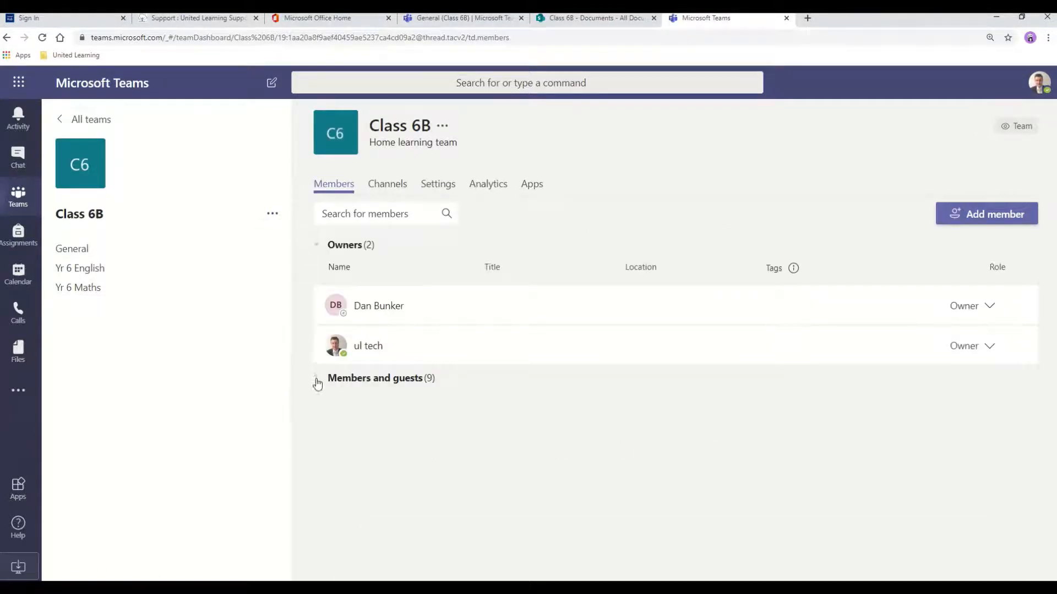
pyautogui.scroll(-1, 436, 302)
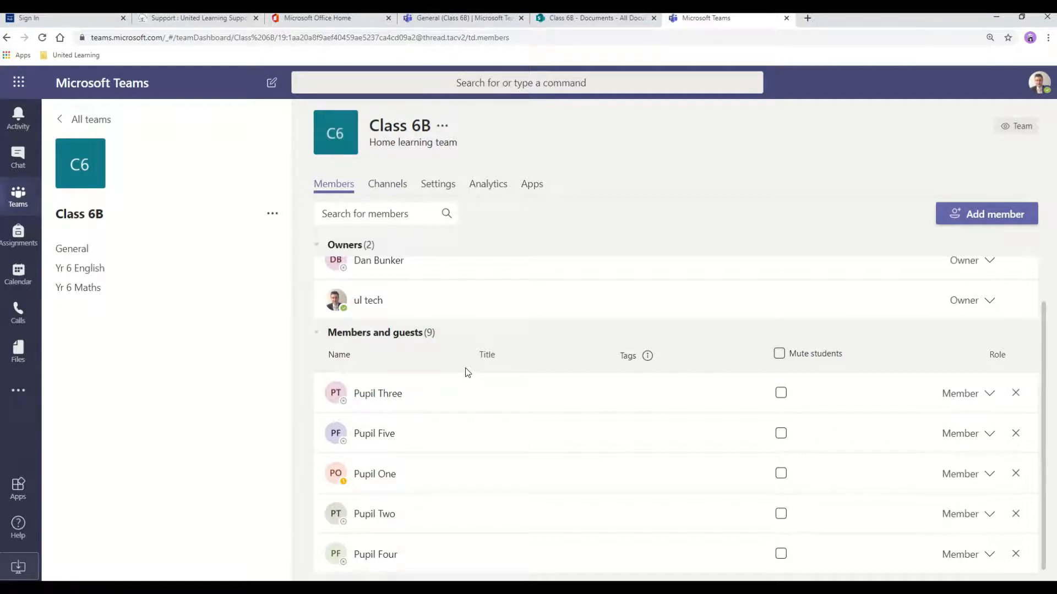
pyautogui.click(780, 354)
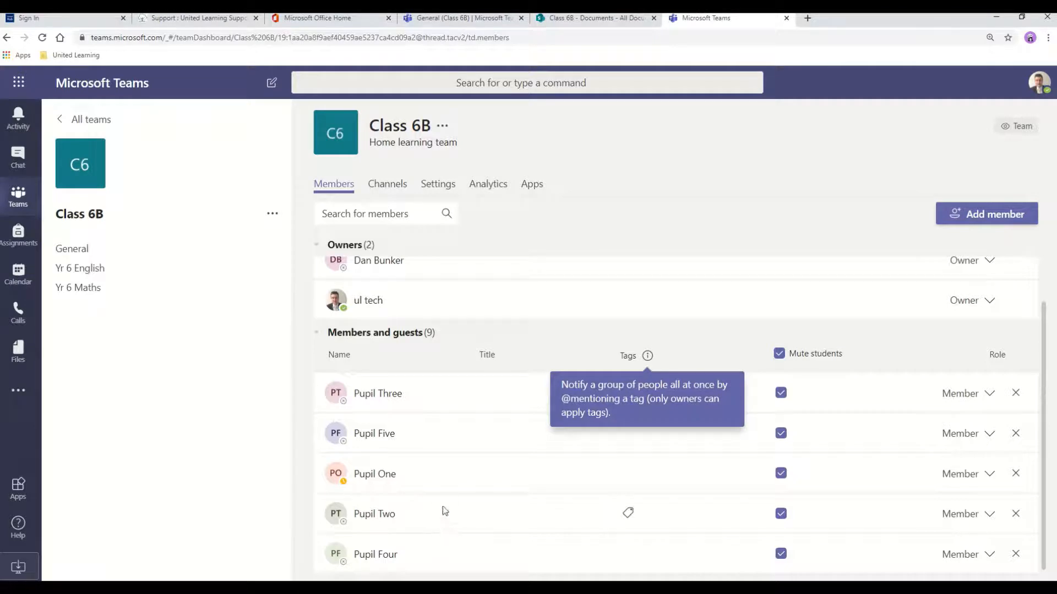
# Restrict the General channel's permissions so that only owners can post messages
pyautogui.click(68, 251)
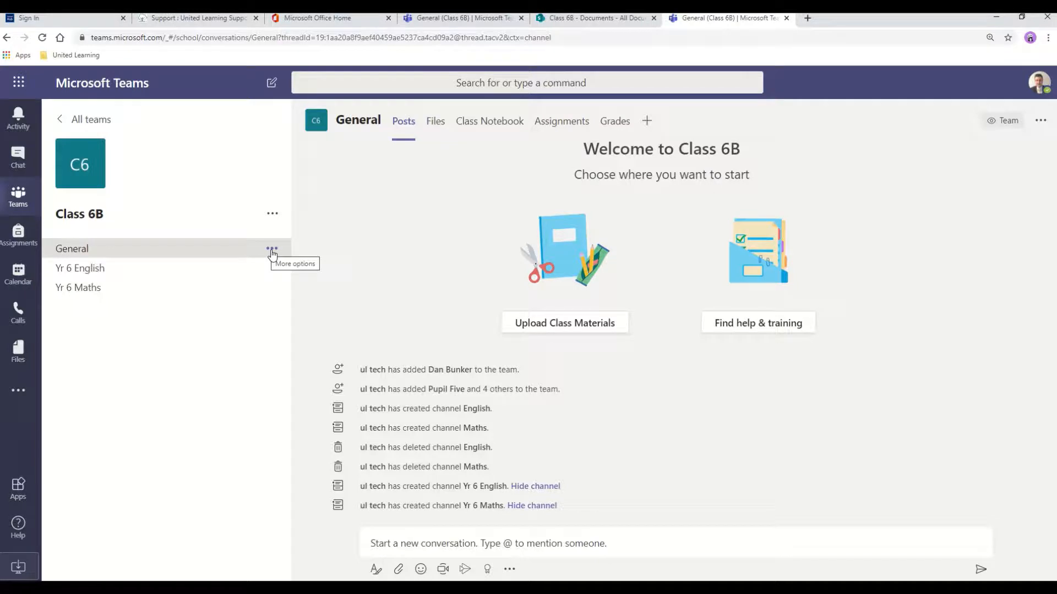
pyautogui.click(272, 252)
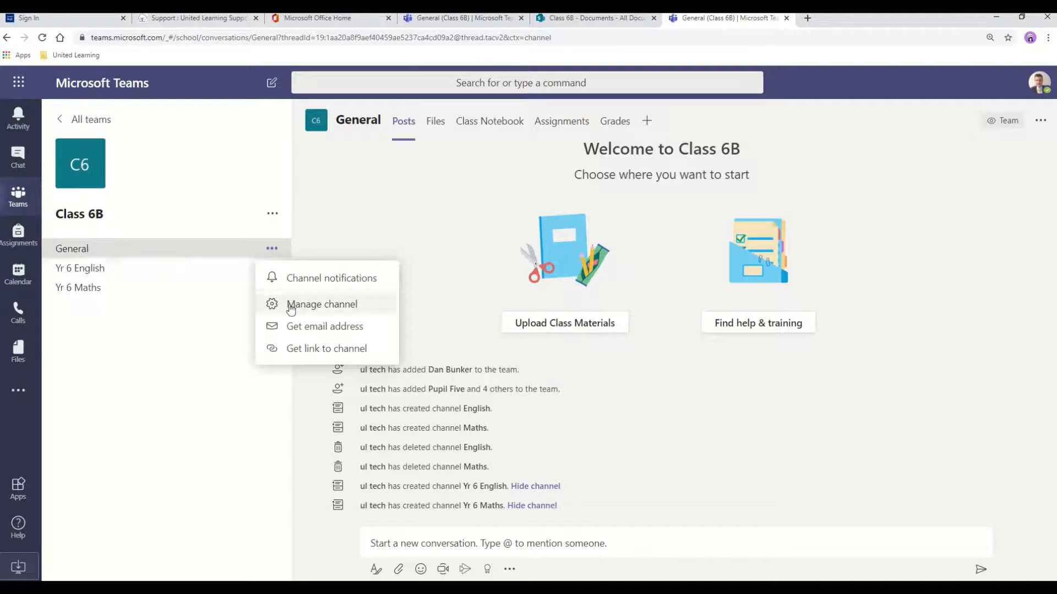
pyautogui.click(308, 308)
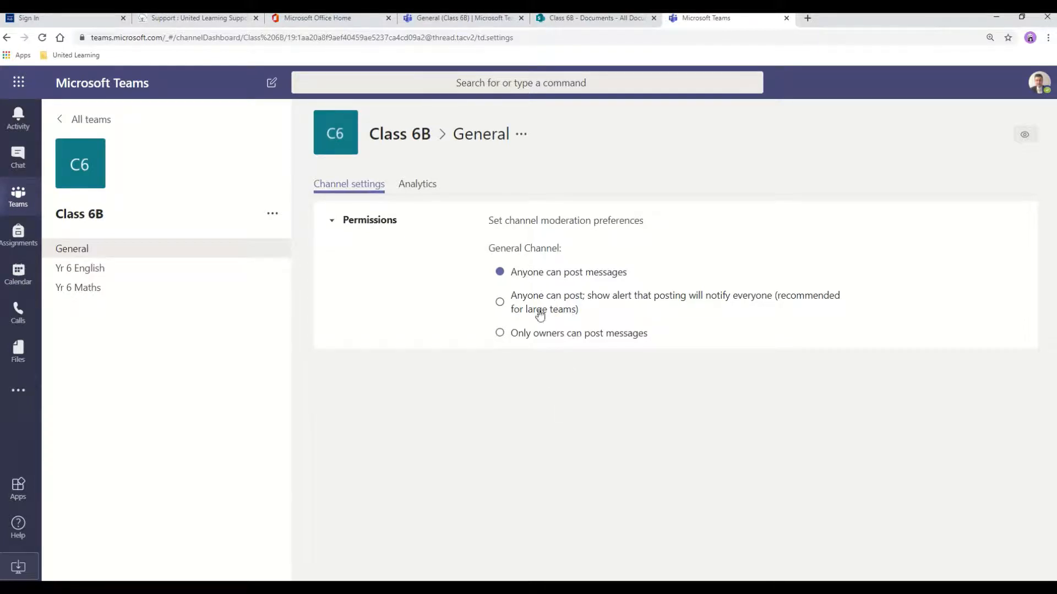
pyautogui.click(500, 333)
# Turn on channel moderation for Yr 6 English and disallow bots and connectors from submitting channel messages
pyautogui.click(95, 274)
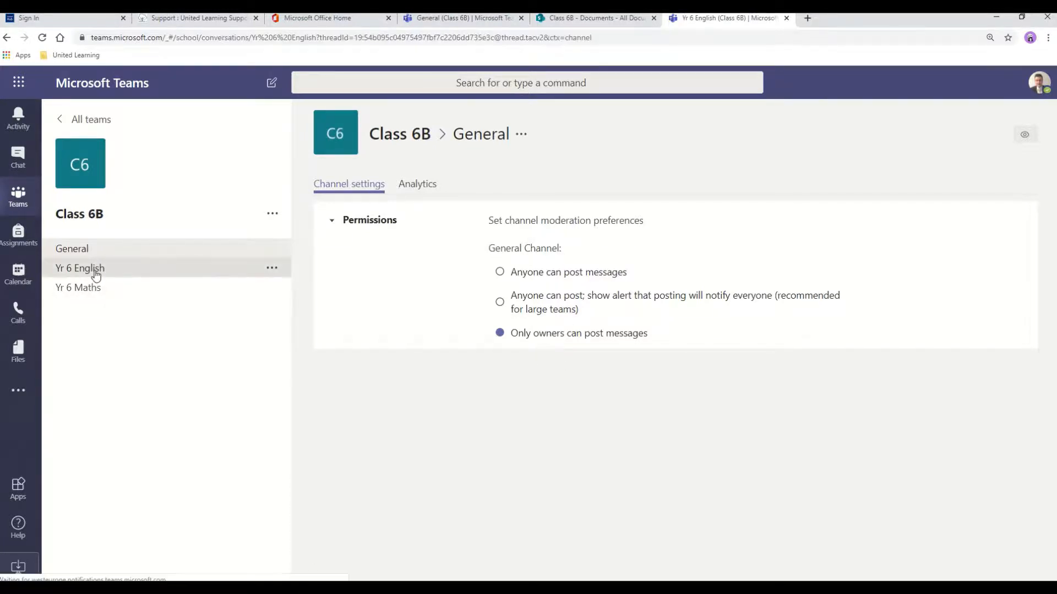
pyautogui.click(270, 268)
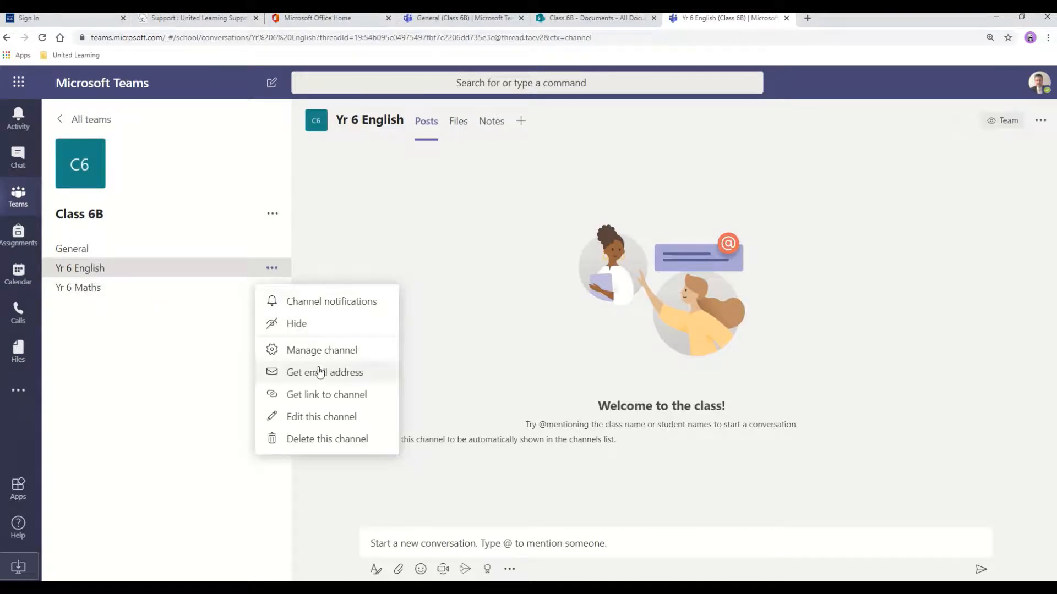
pyautogui.click(312, 353)
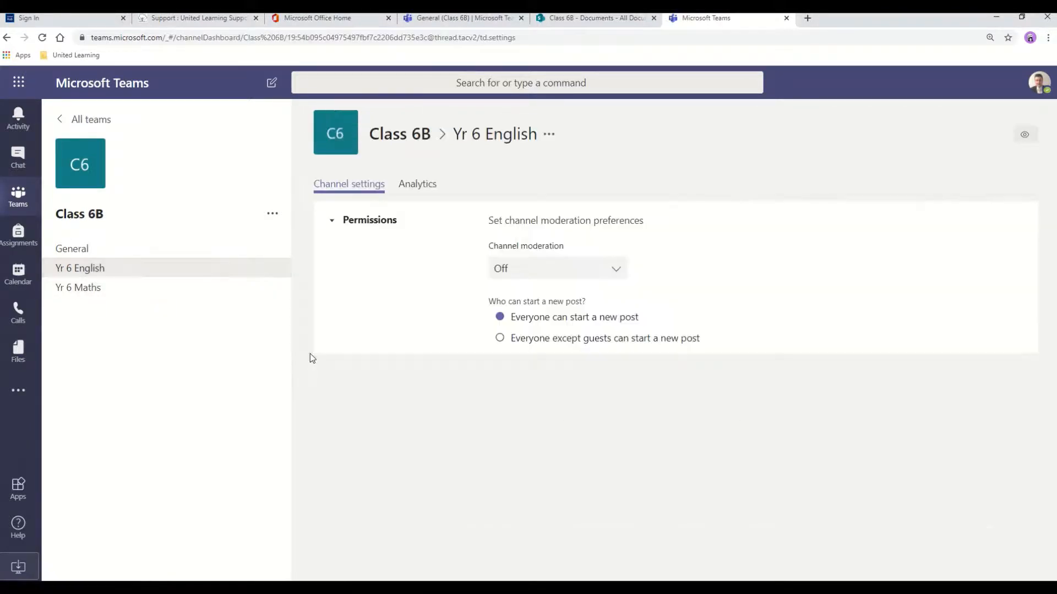
pyautogui.click(618, 273)
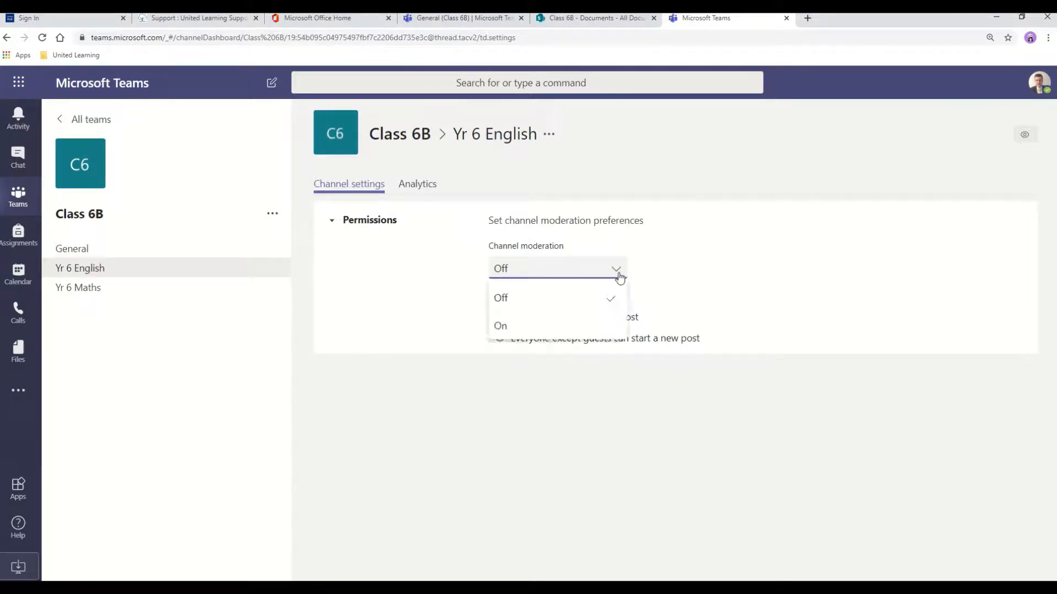
pyautogui.click(510, 328)
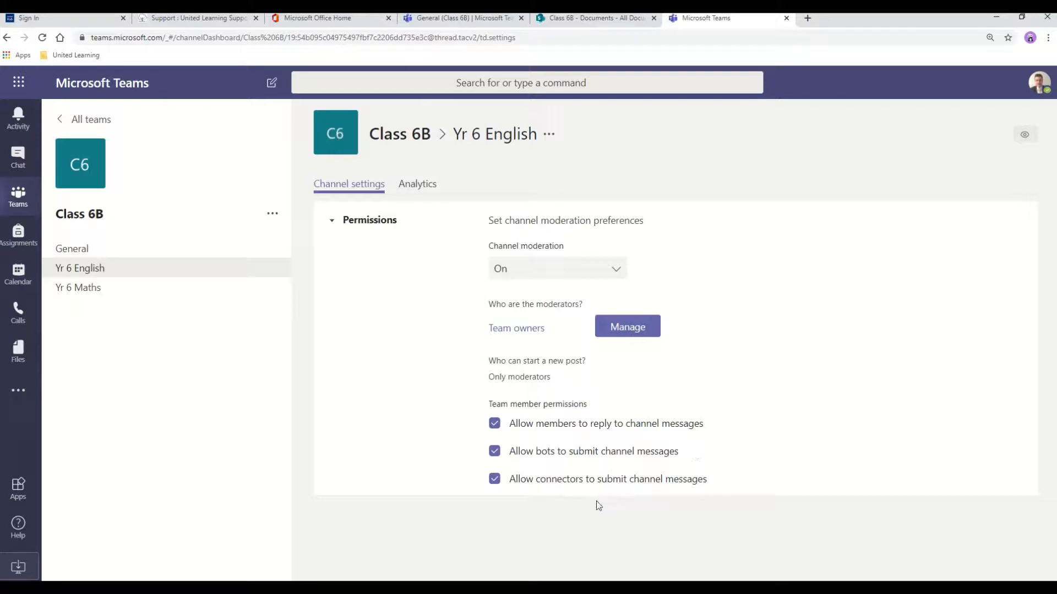
pyautogui.click(494, 479)
pyautogui.click(494, 451)
# Turn on channel moderation for Yr 6 Maths and disallow member replies as well as bot and connector messages
pyautogui.click(93, 291)
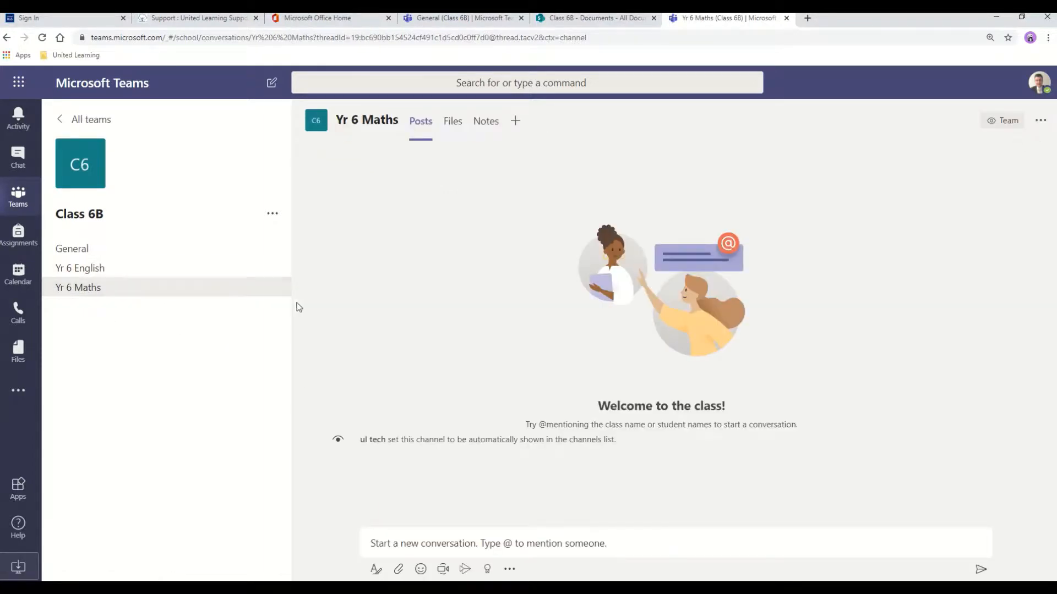
pyautogui.click(274, 289)
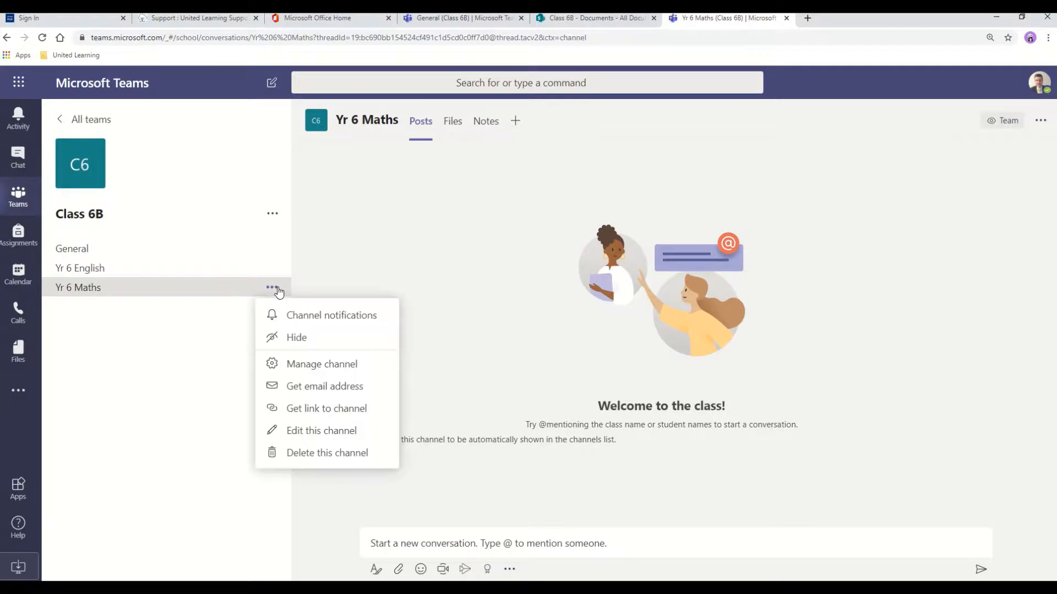
pyautogui.click(309, 367)
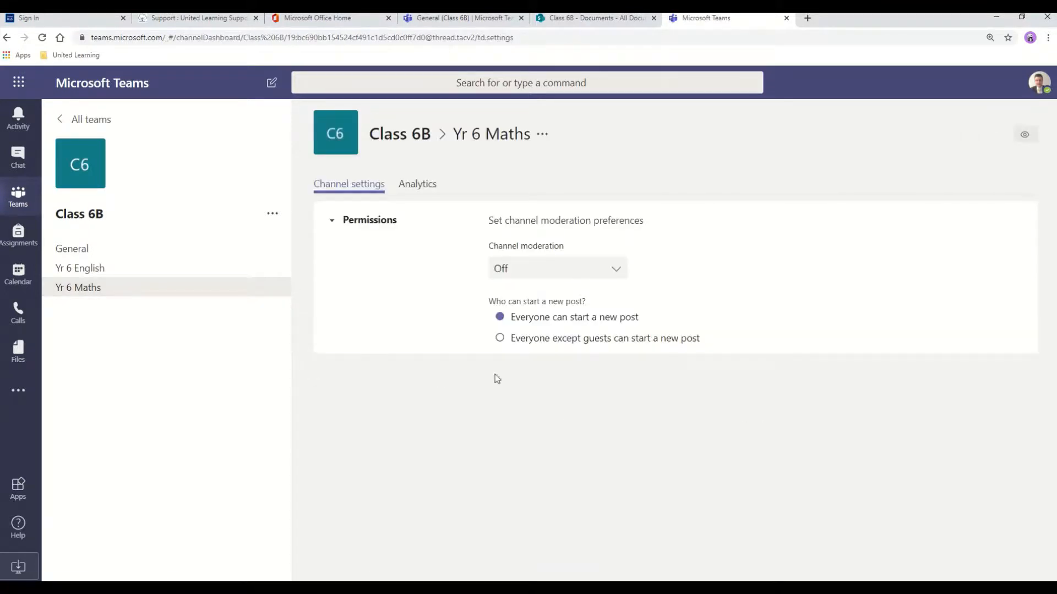
pyautogui.click(615, 269)
pyautogui.click(500, 327)
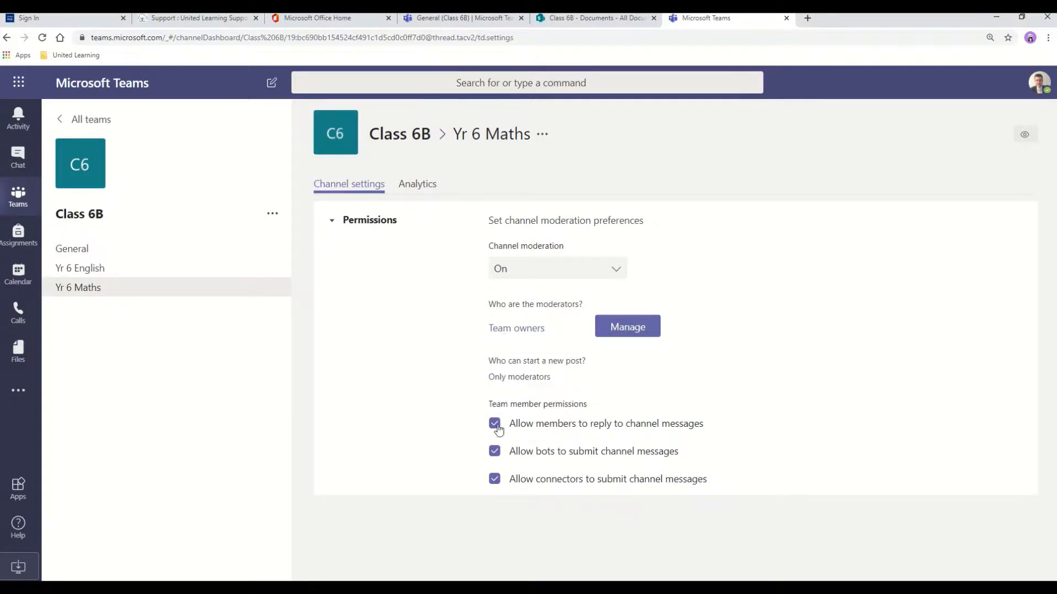
pyautogui.click(494, 424)
pyautogui.click(494, 452)
pyautogui.click(493, 486)
# Review the member permissions in the Class 6B team settings
pyautogui.click(272, 213)
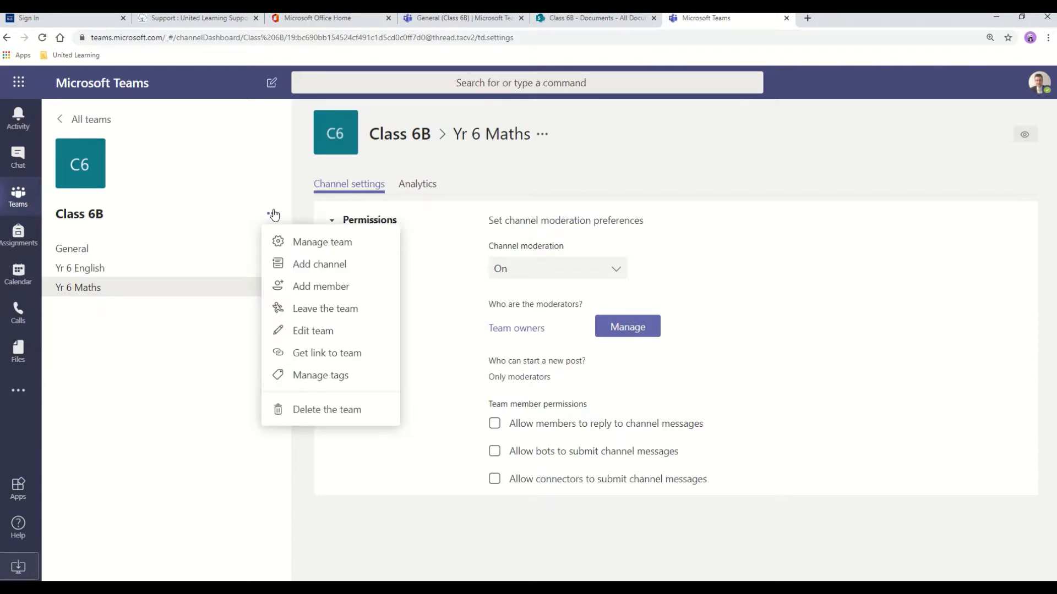
pyautogui.click(316, 246)
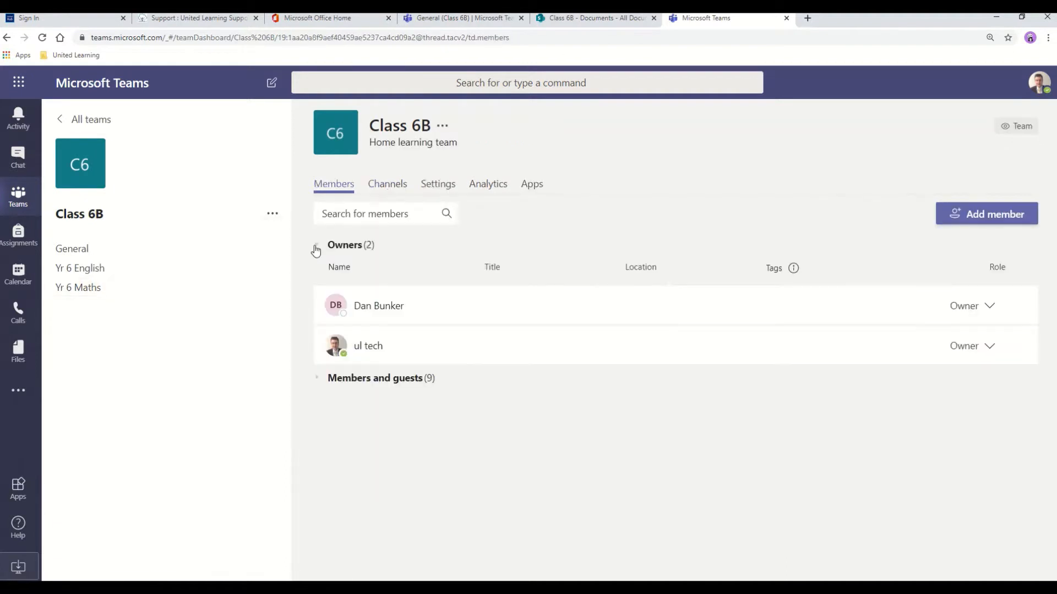
pyautogui.click(440, 185)
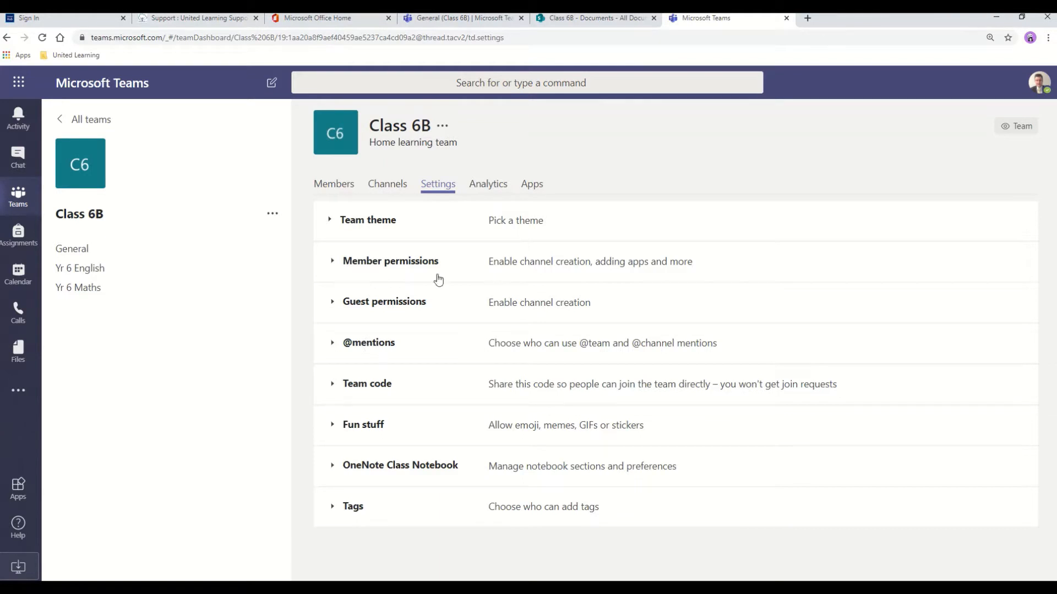
pyautogui.click(336, 265)
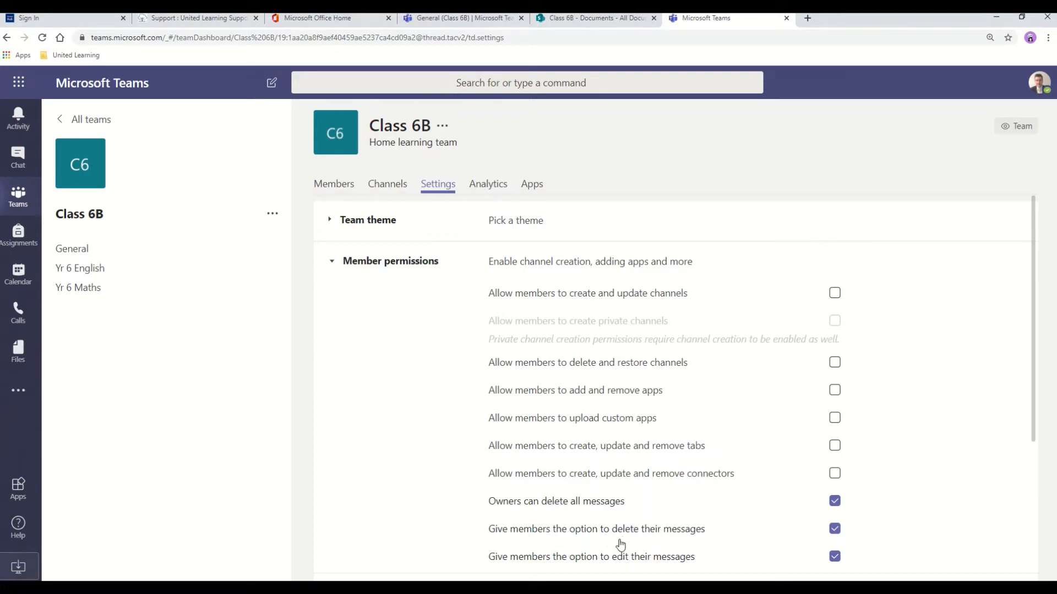
pyautogui.click(331, 264)
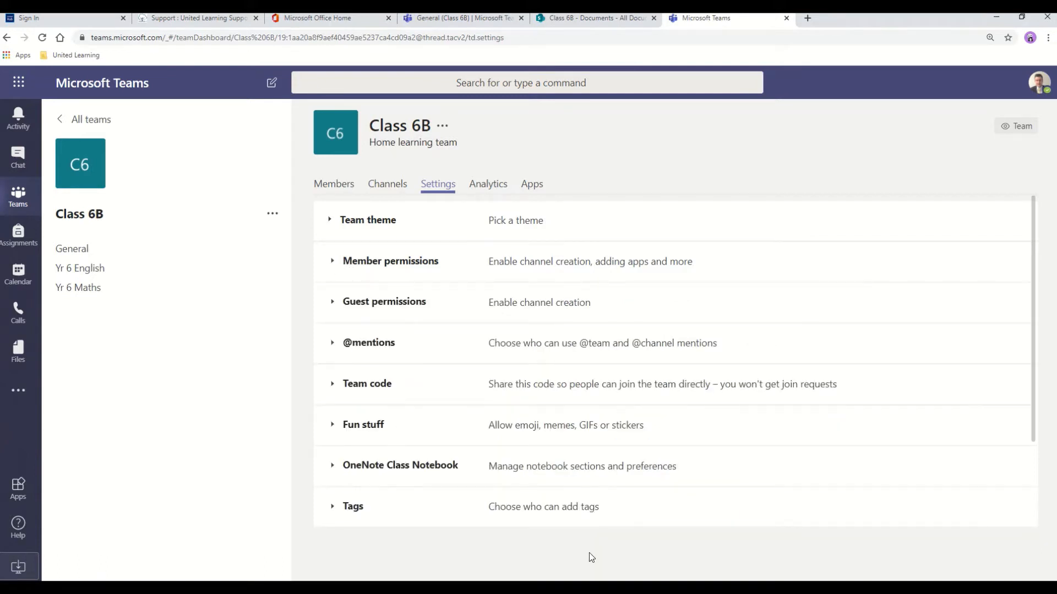
# Try enabling stickers and memes in the team's Fun stuff settings, and disable them again
pyautogui.click(332, 425)
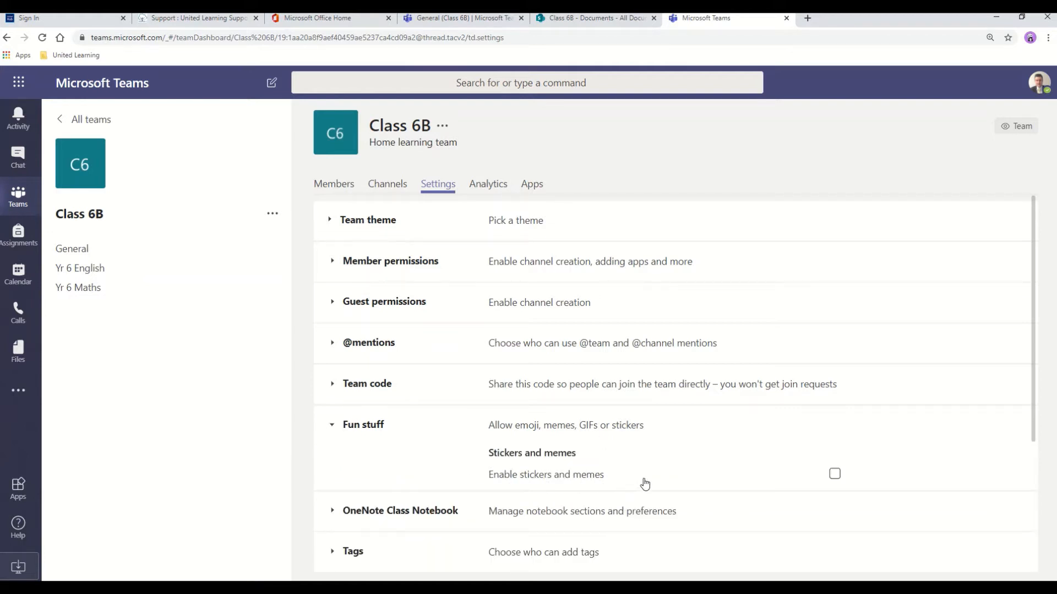
pyautogui.click(835, 476)
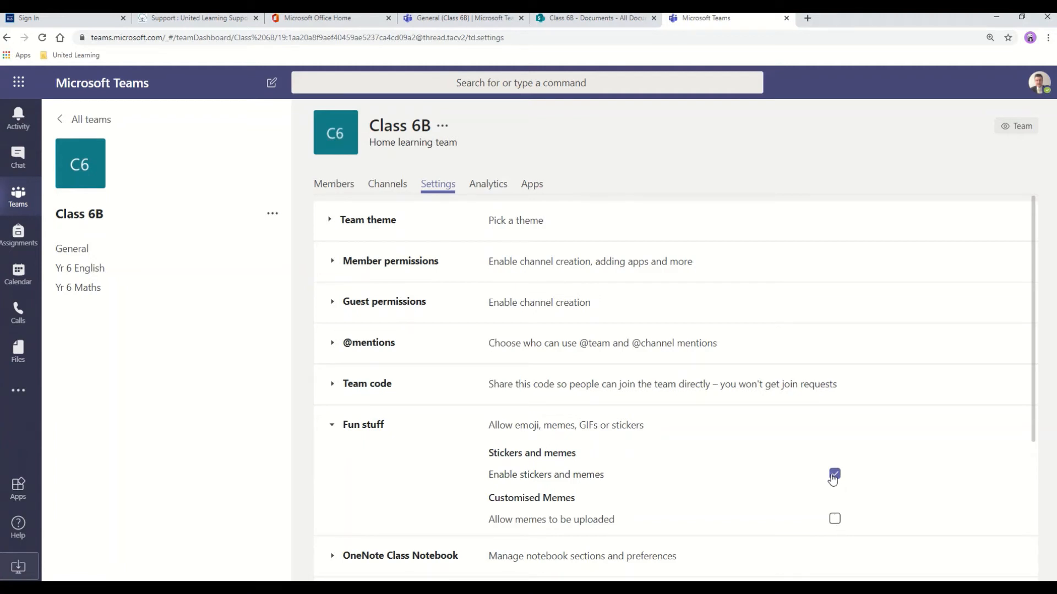
pyautogui.click(835, 477)
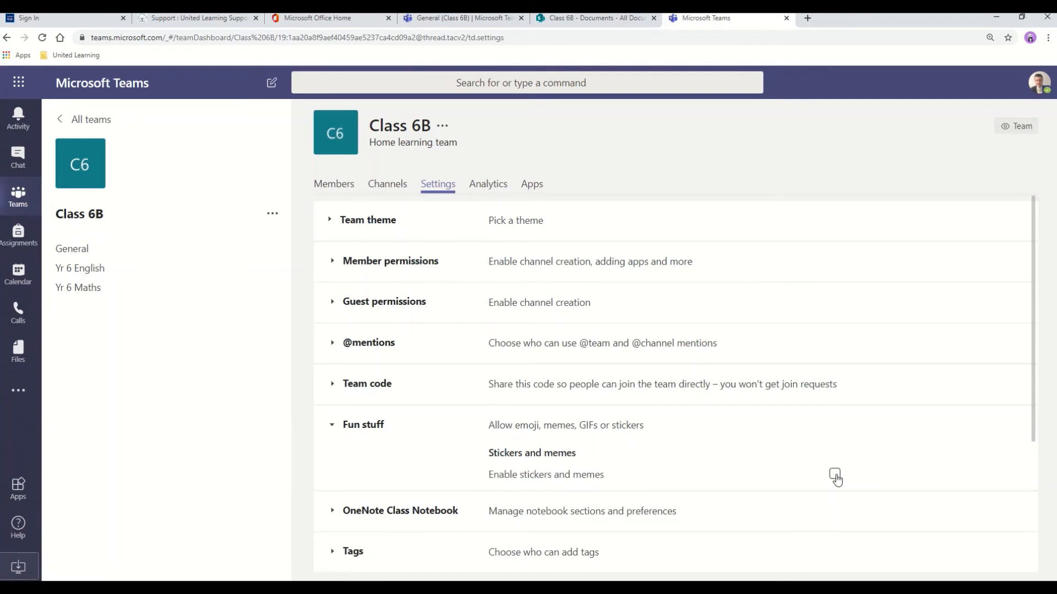